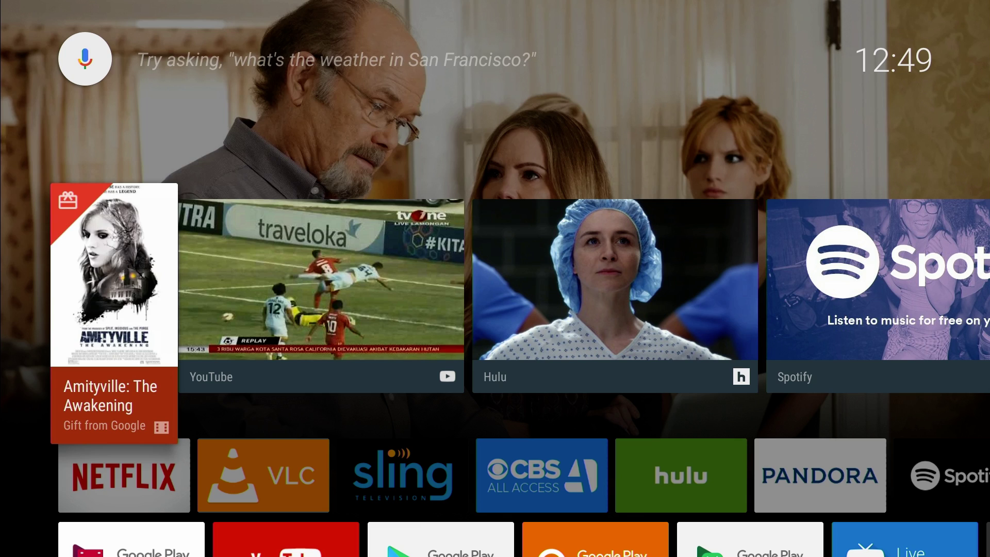
- Look at the device's About information in settings, then try summoning Google Assistant from home
key(Down)
key(Down)
key(Down)
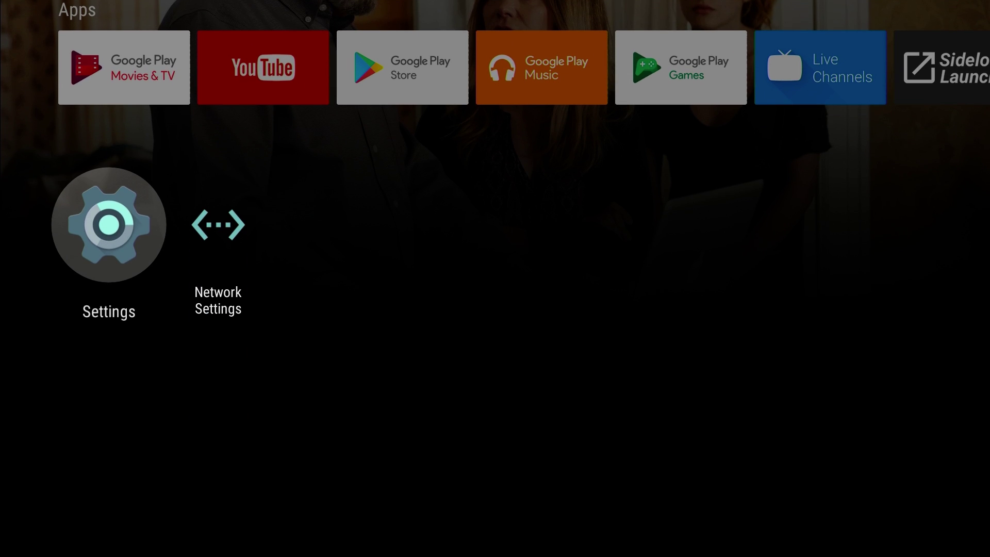
key(Return)
key(Right)
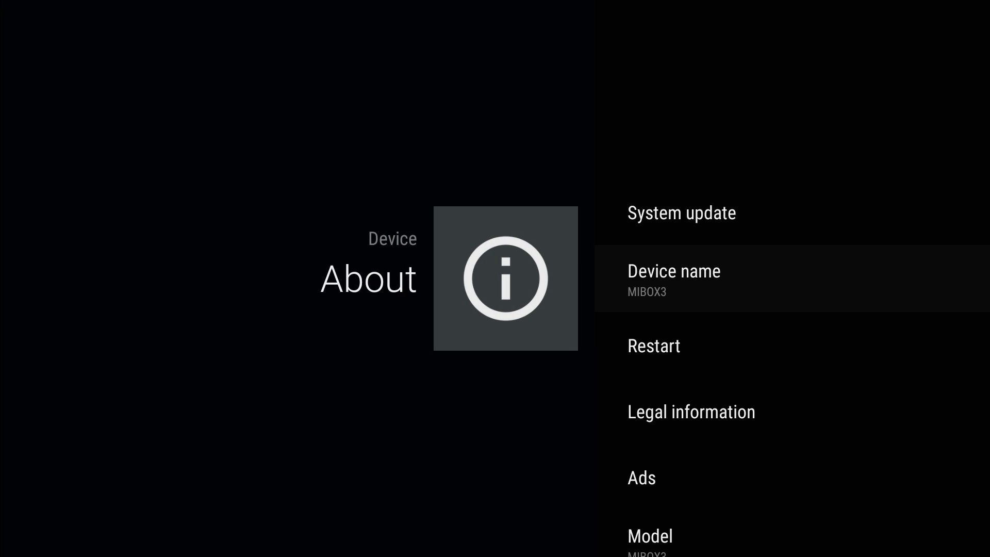
key(Home)
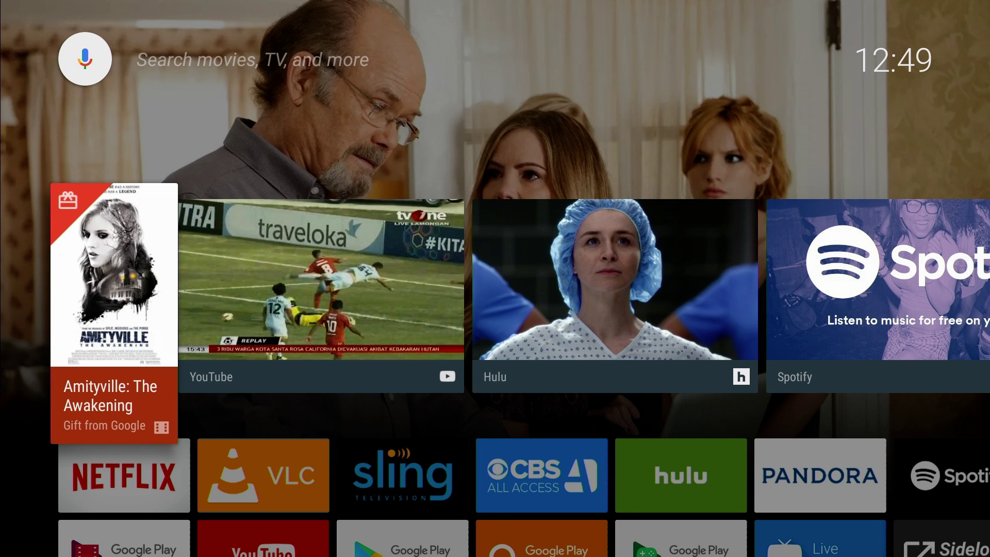
key(XF86Search)
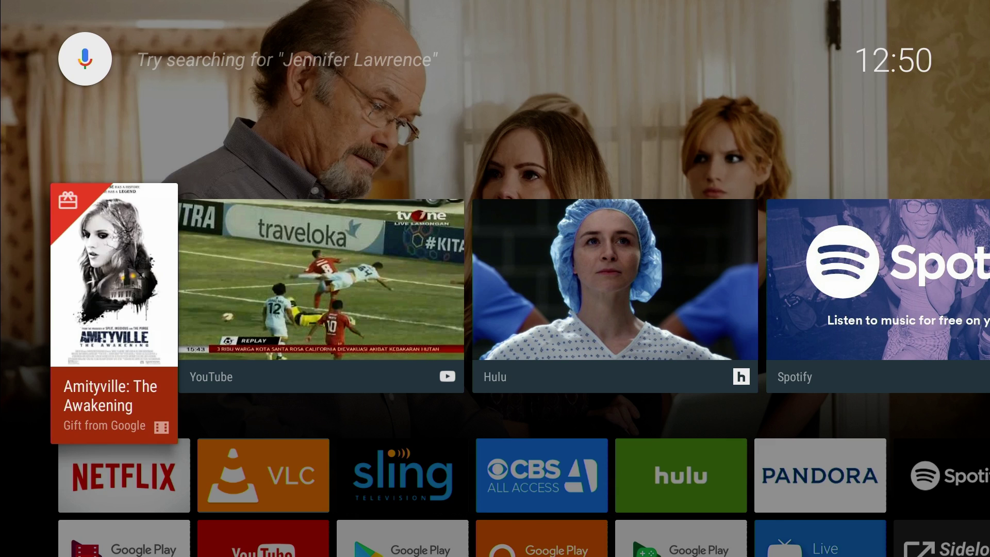
- Launch Chrome from Sideload Launcher, showing APKMirror's Google app for Android TV 3.0.0.169638836 page
key(Down)
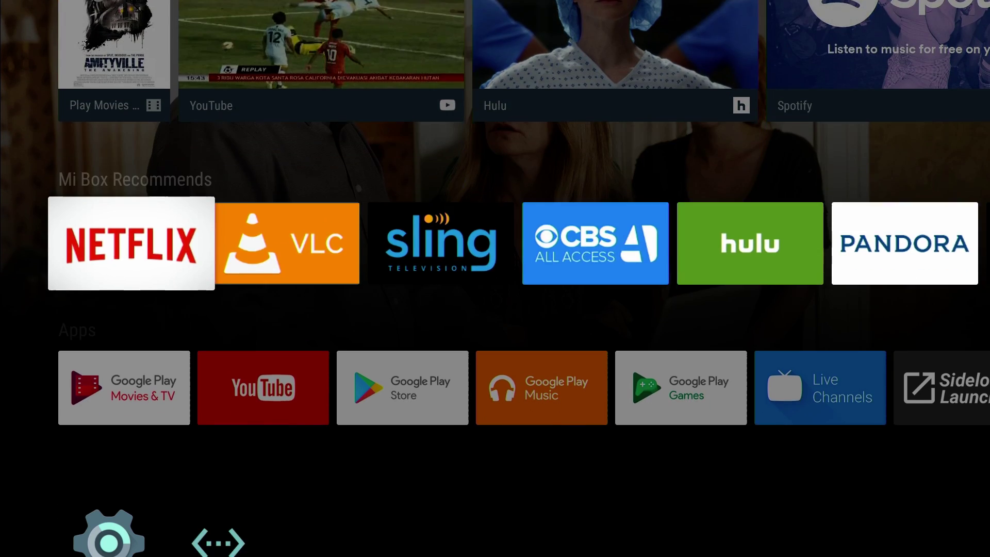
key(Down)
key(Right)
key(Right)
key(Right)
key(Right)
key(Right)
key(Right)
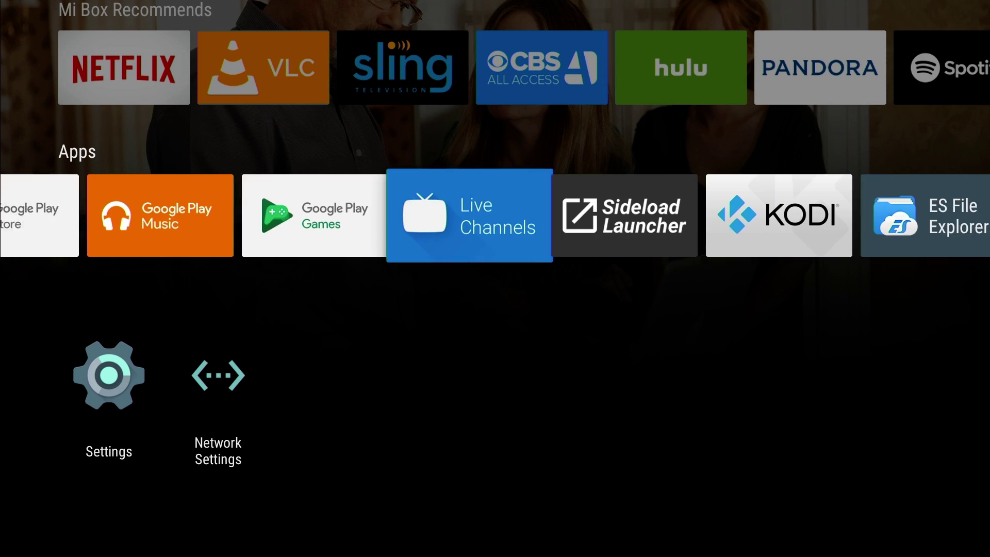
key(Return)
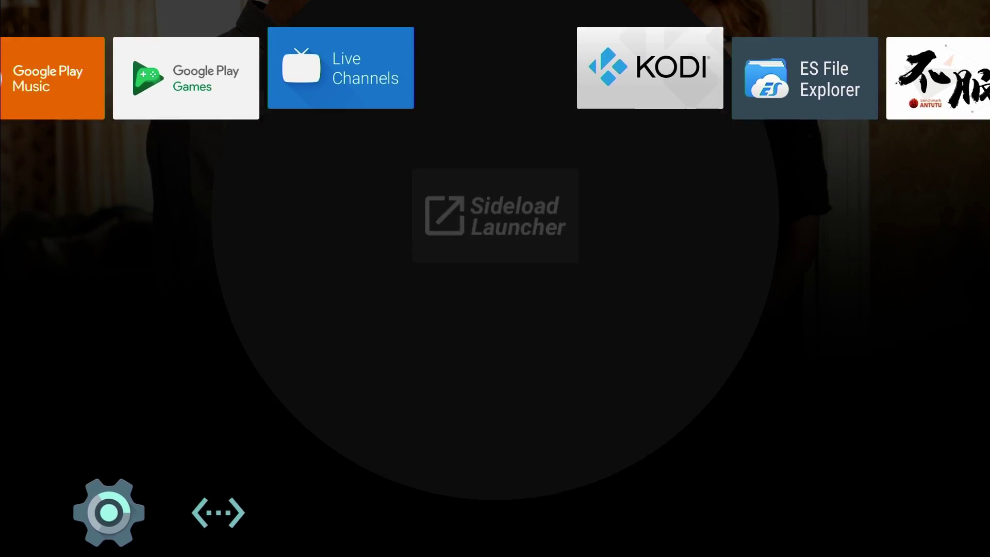
key(Down)
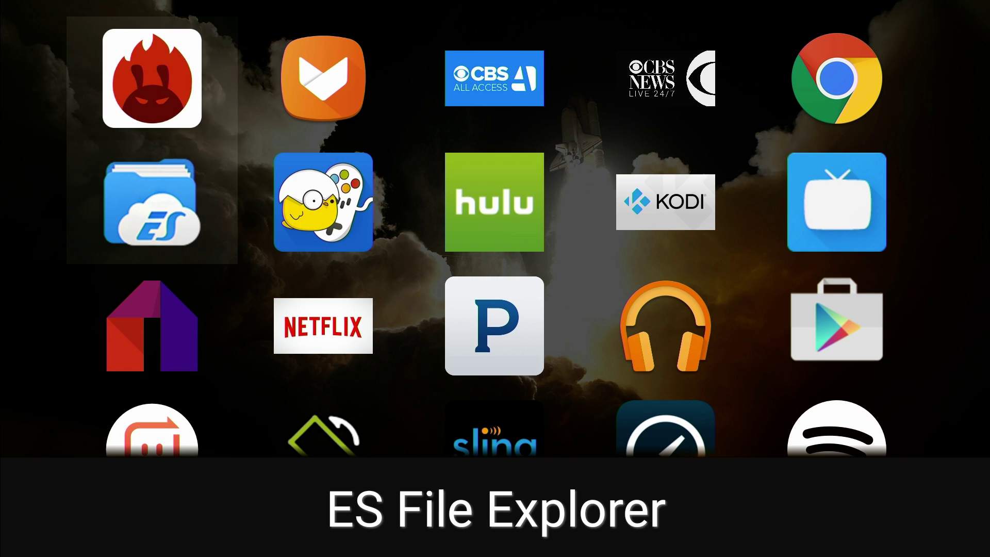
key(Up)
key(Right)
key(Right)
key(Right)
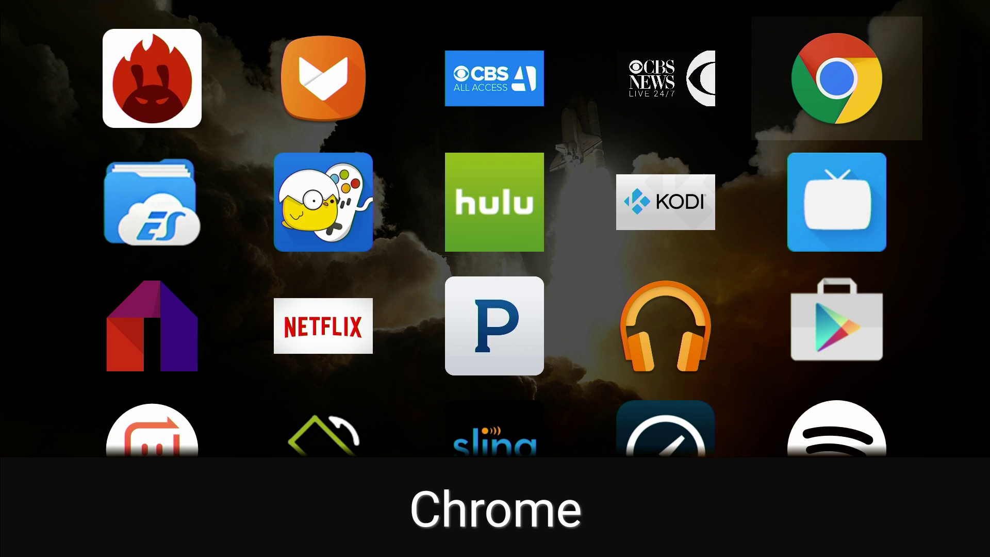
key(Return)
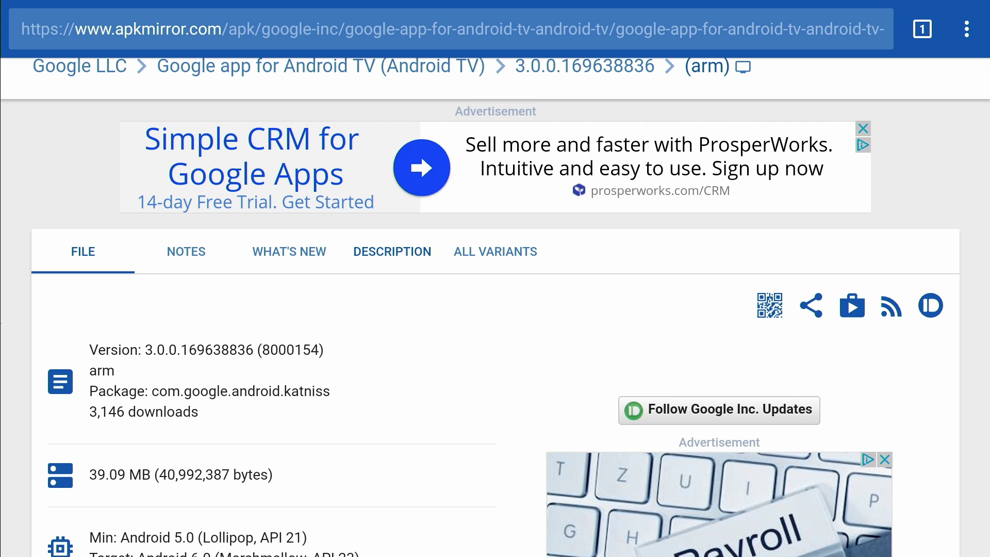
- Scroll past the version details to the 39.09 MB Android TV file's DOWNLOAD APK button
key(Down)
key(Up)
key(Up)
key(Up)
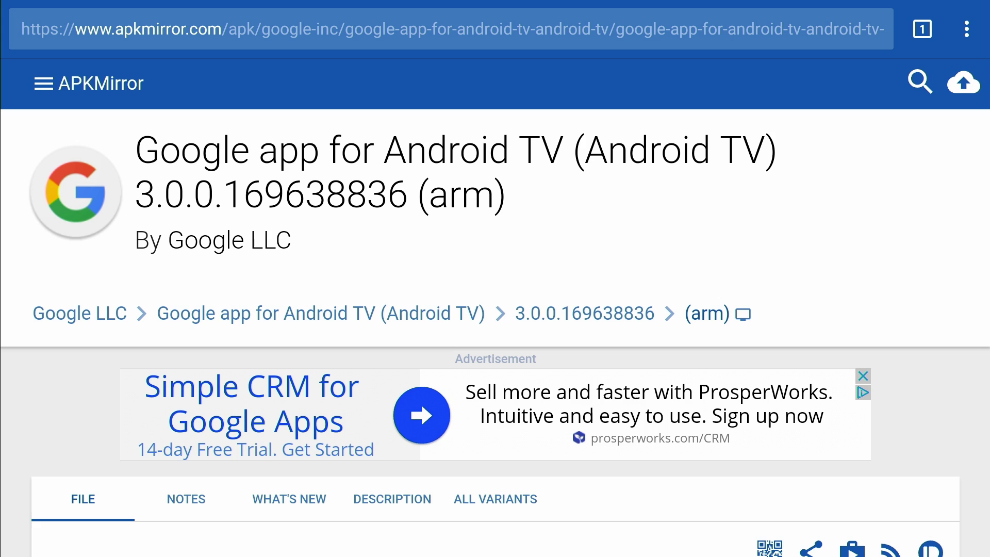
key(Down)
key(Down)
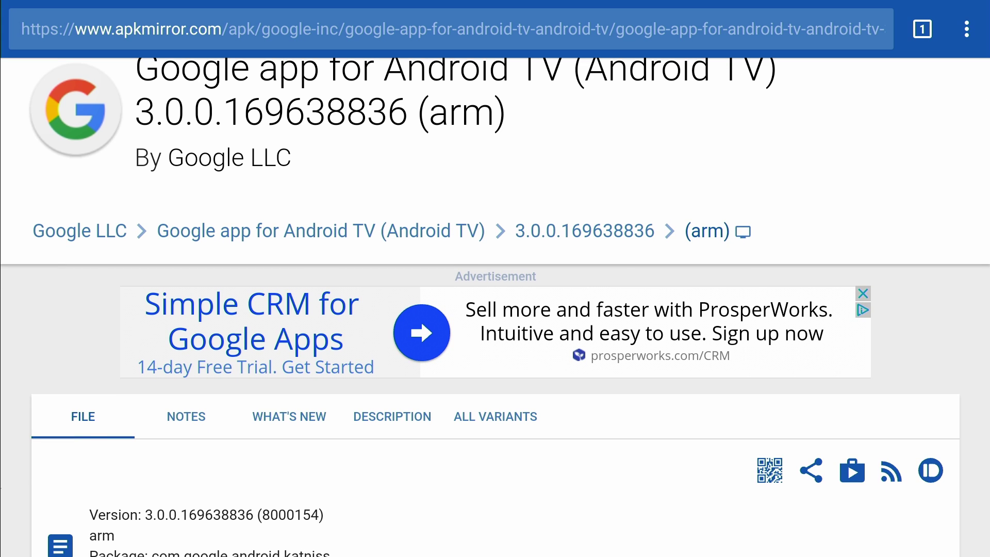
key(Down)
key(Down)
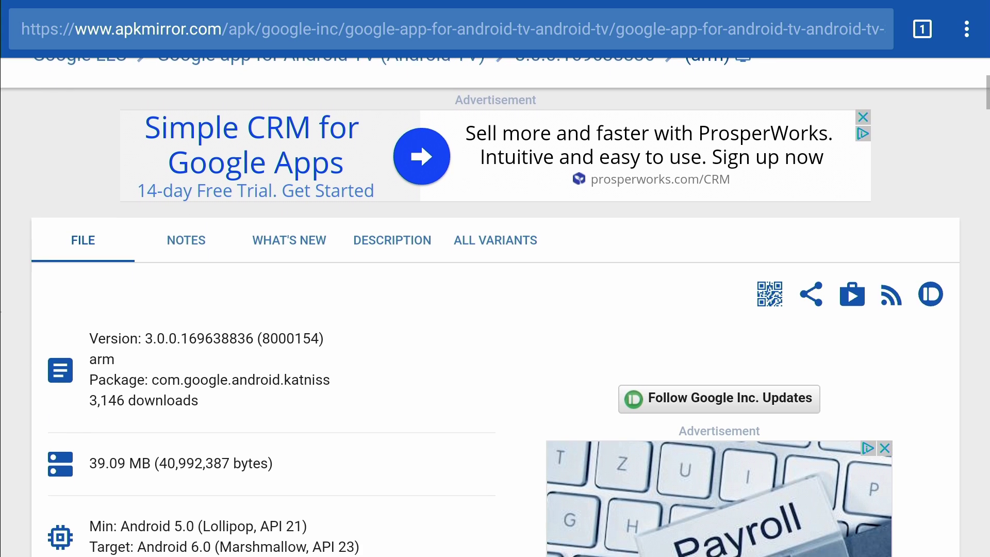
key(Down)
key(Down)
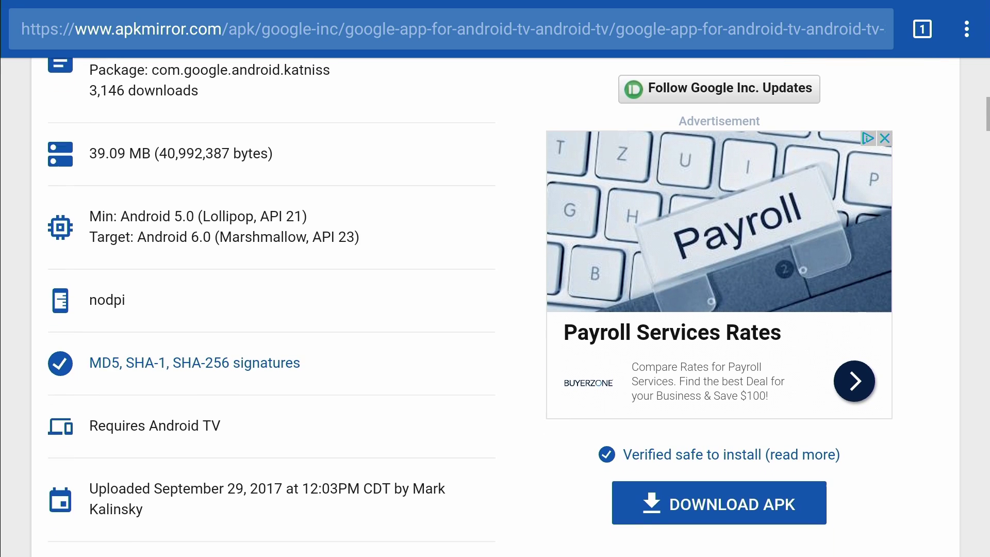
key(Down)
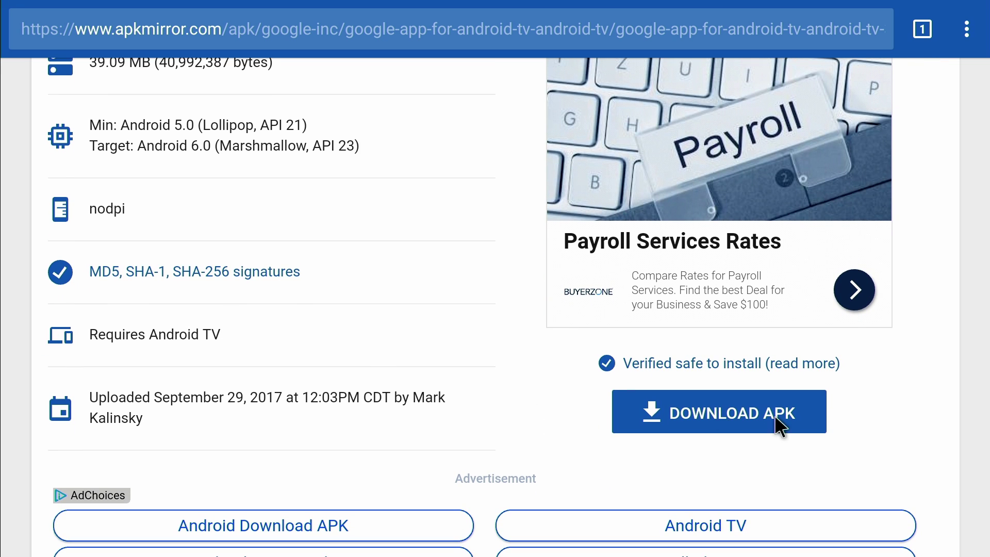
- Download the Google app APK, letting ES Downloader handle it just once
click(678, 411)
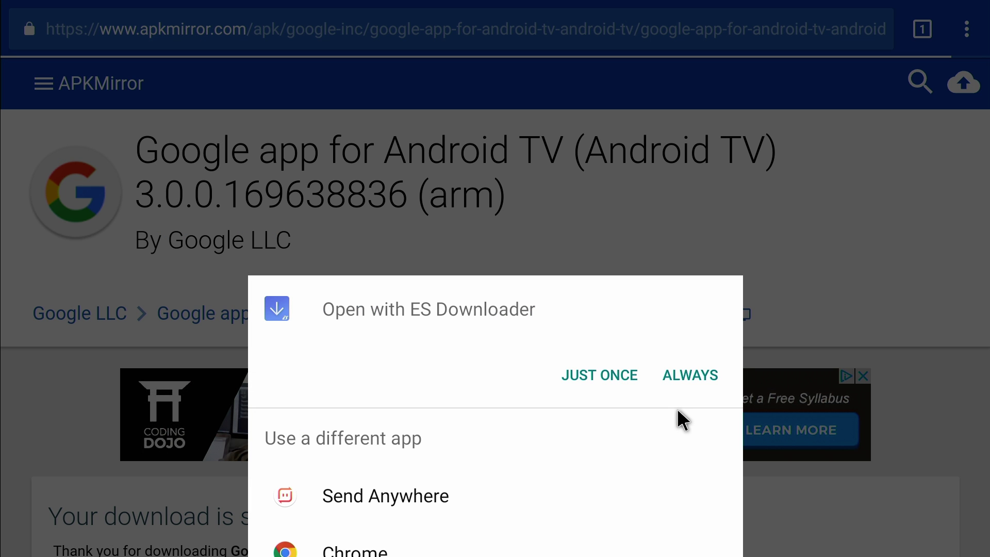
click(585, 366)
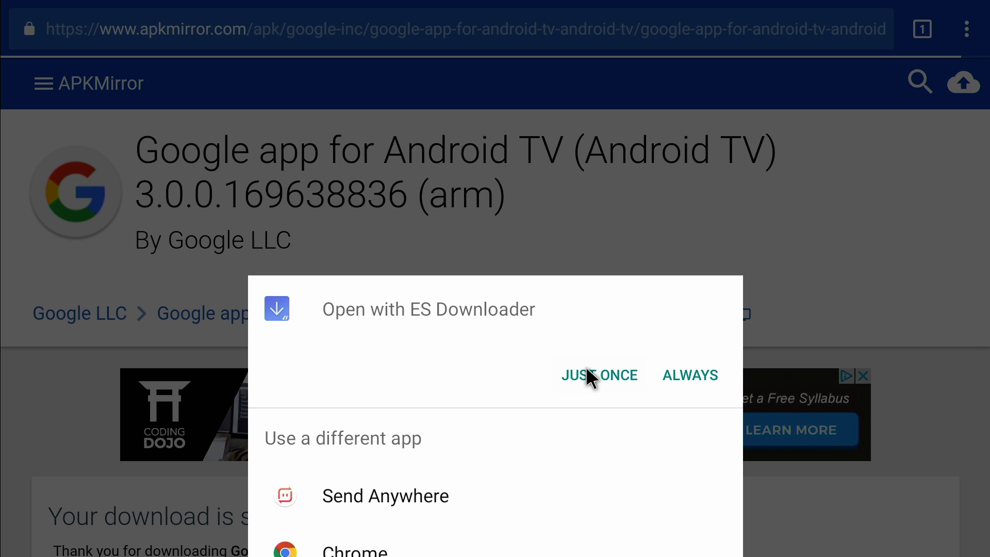